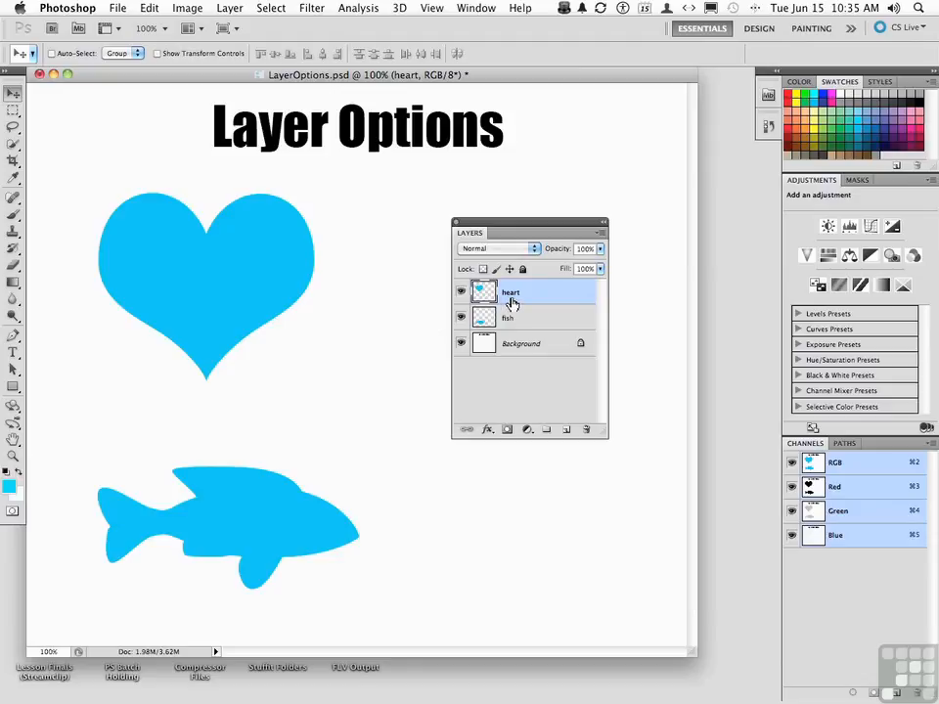
- Lock the heart layer's position, try to move the heart, and remove the position lock
{"action": "left_click_drag", "start_coordinate": [248, 268], "coordinate": [262, 257]}
{"action": "key", "text": "super+z"}
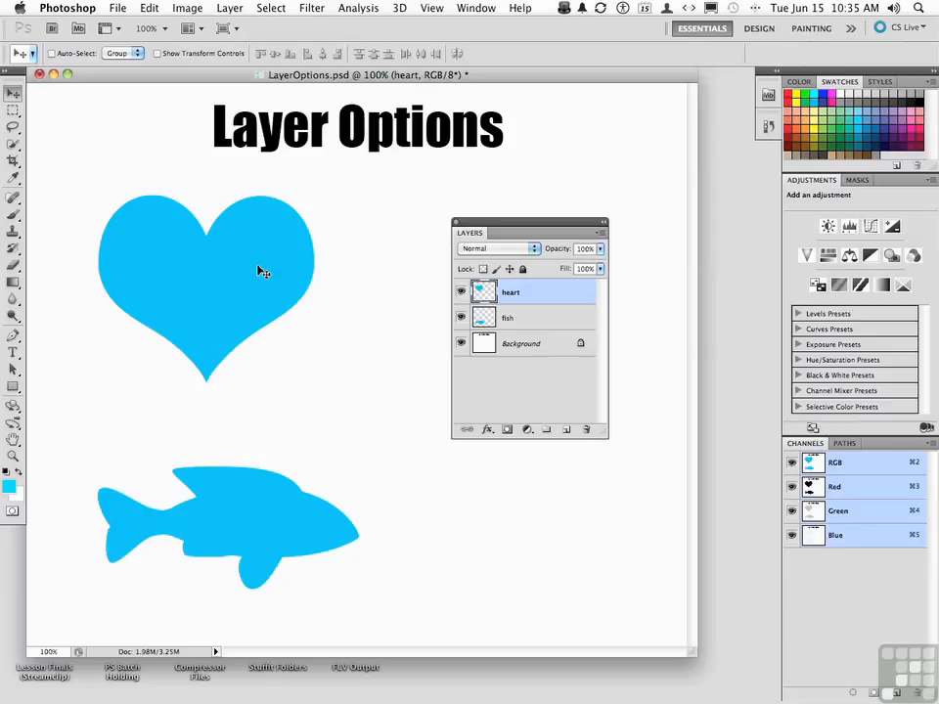
{"action": "left_click", "coordinate": [510, 270]}
{"action": "left_click_drag", "start_coordinate": [268, 291], "coordinate": [279, 306]}
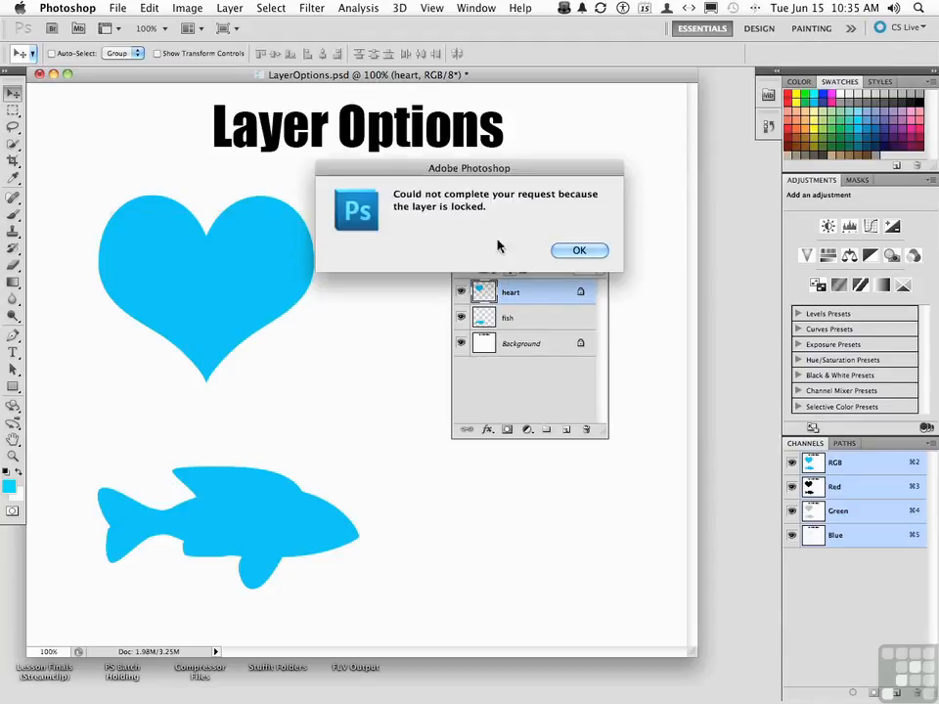
{"action": "left_click", "coordinate": [579, 250]}
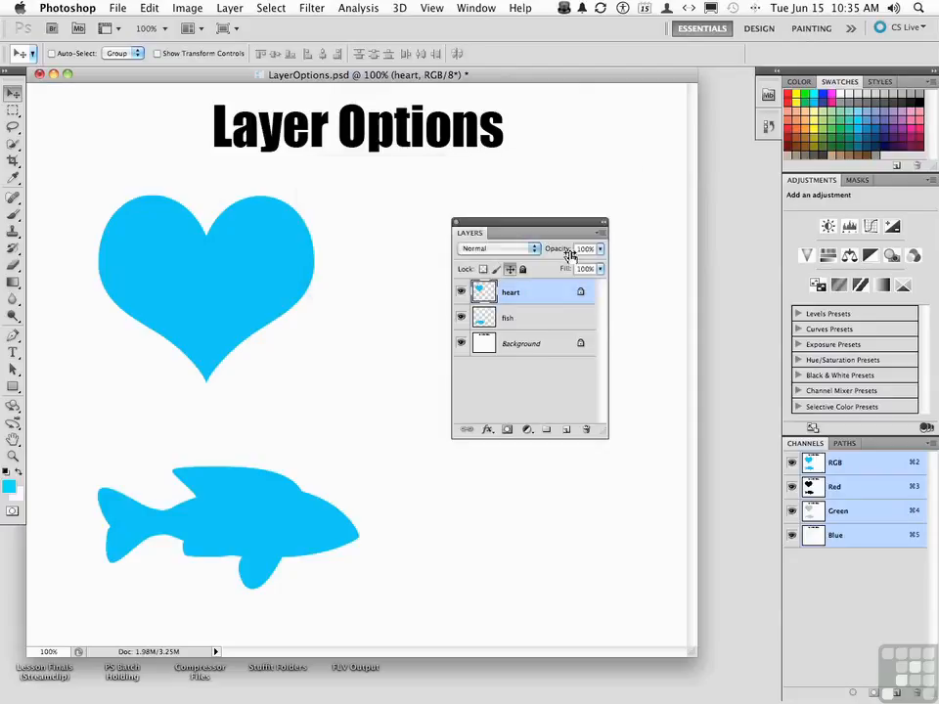
{"action": "left_click", "coordinate": [508, 270]}
- Hide the Background layer to view the transparent areas around the shapes, and show it again
{"action": "left_click", "coordinate": [482, 270]}
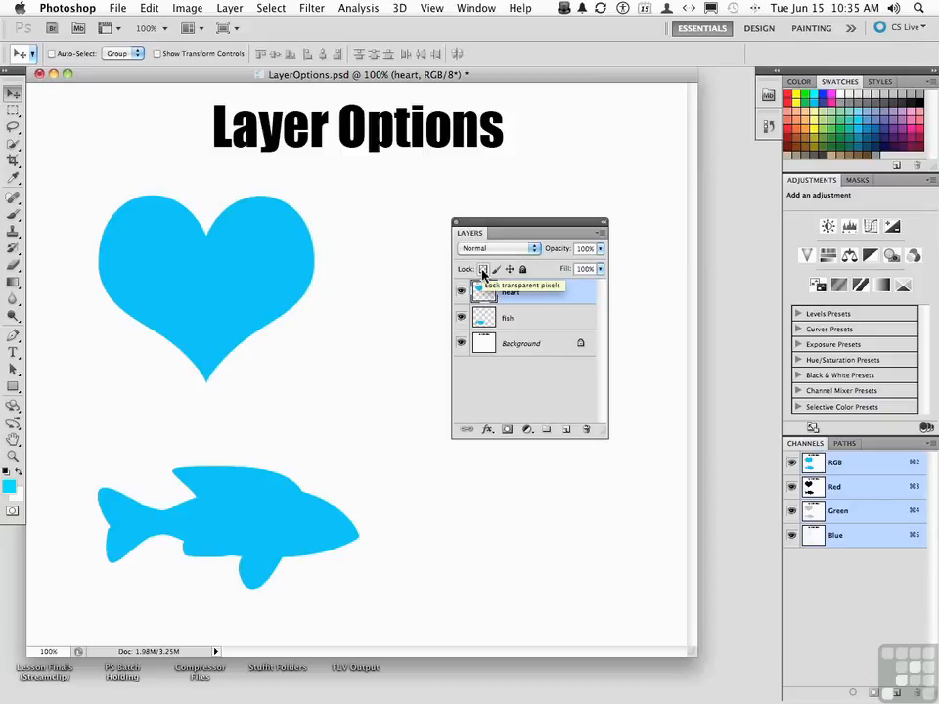
{"action": "left_click", "coordinate": [461, 345]}
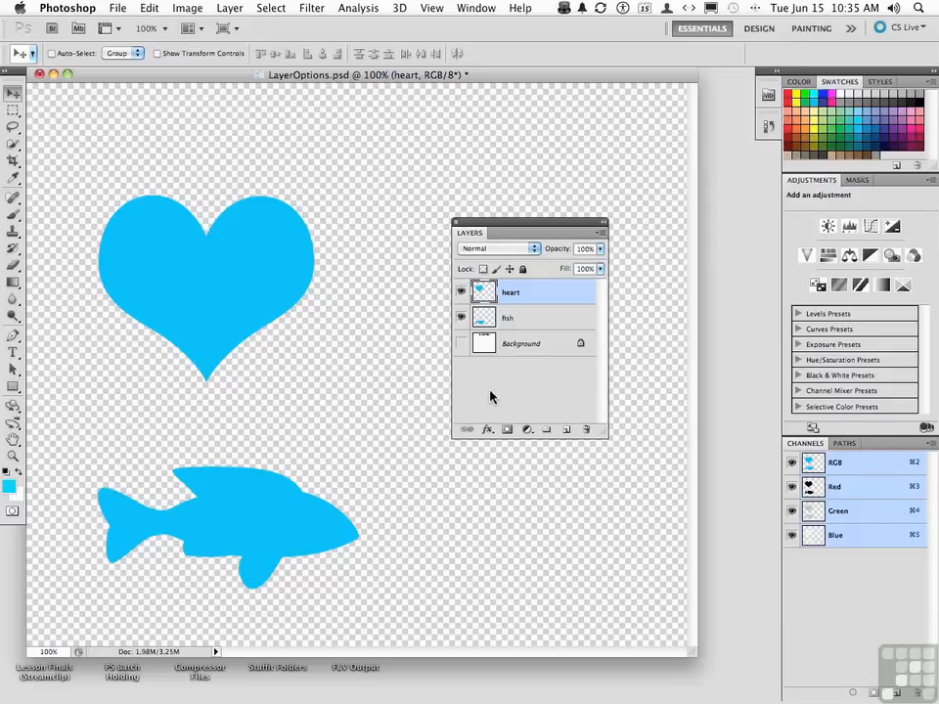
{"action": "left_click", "coordinate": [461, 345]}
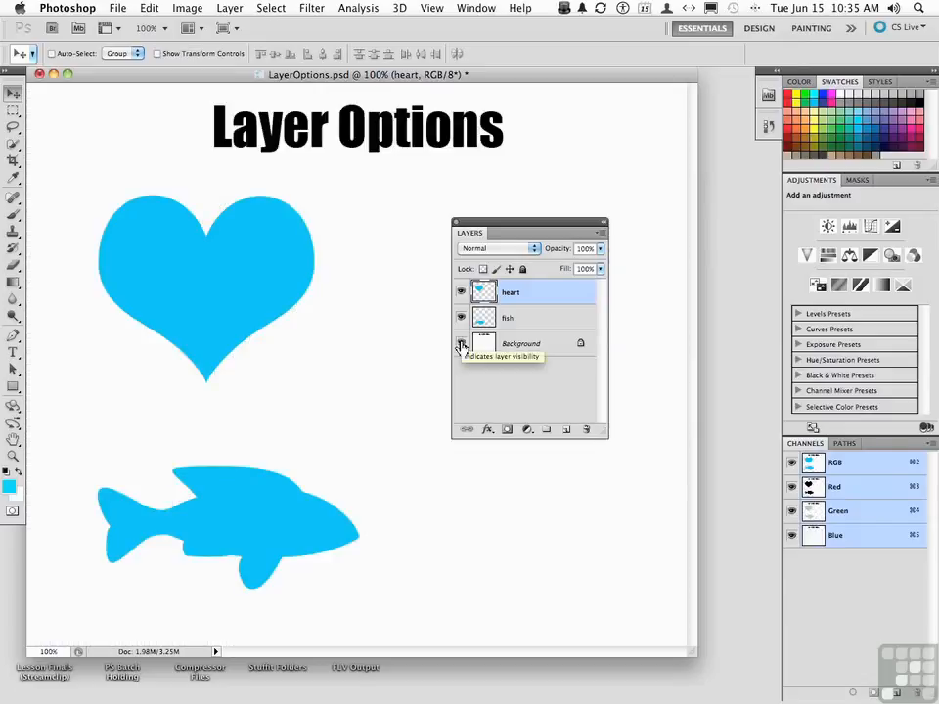
- Set the foreground color to RGB Red and enlarge the Brush tool to 45 px
{"action": "left_click", "coordinate": [789, 95]}
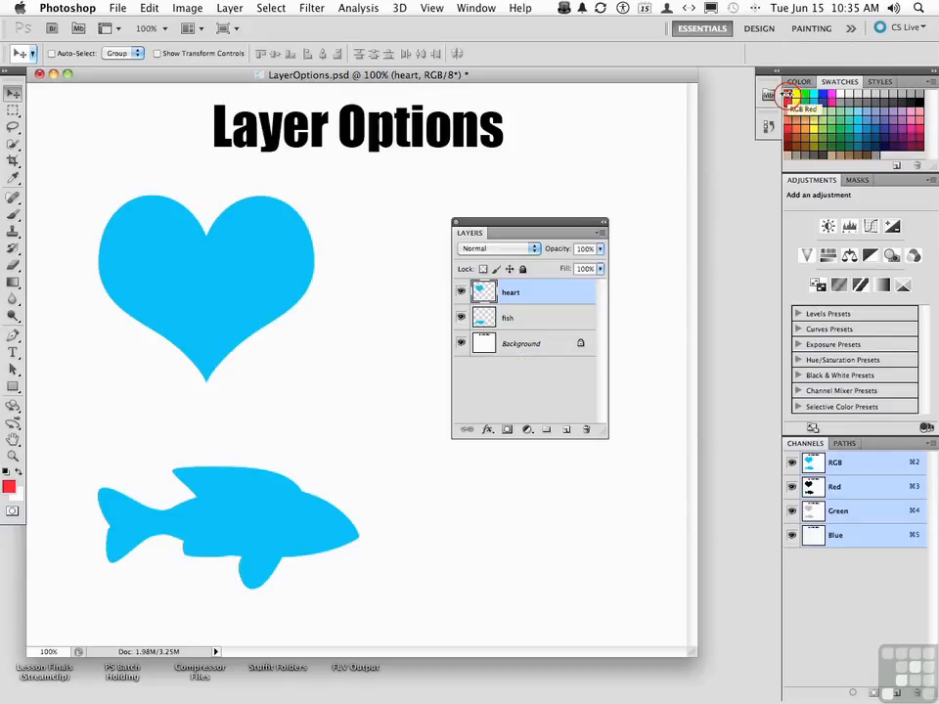
{"action": "left_click", "coordinate": [14, 213]}
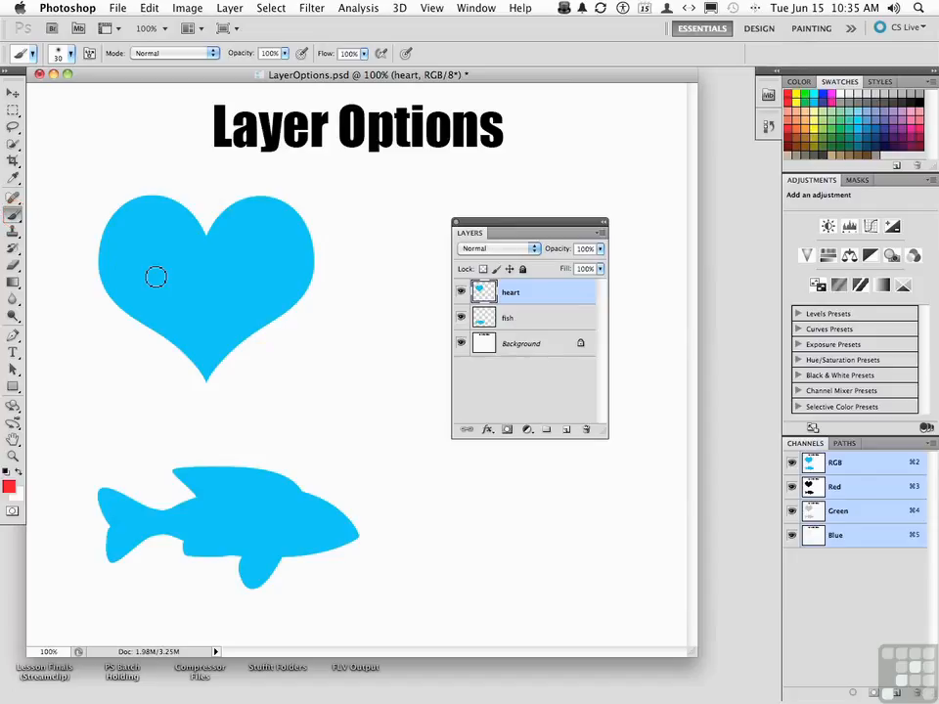
{"action": "key", "text": "bracketright"}
{"action": "key", "text": "bracketright"}
{"action": "key", "text": "bracketright"}
- Try painting red strokes across the heart on its unlocked layer, and undo the painting
{"action": "mouse_move", "coordinate": [152, 274]}
{"action": "left_mouse_down"}
{"action": "mouse_move", "coordinate": [355, 201]}
{"action": "mouse_move", "coordinate": [258, 295]}
{"action": "mouse_move", "coordinate": [351, 278]}
{"action": "mouse_move", "coordinate": [310, 262]}
{"action": "left_mouse_up"}
{"action": "mouse_move", "coordinate": [276, 301]}
{"action": "left_mouse_down"}
{"action": "mouse_move", "coordinate": [207, 351]}
{"action": "mouse_move", "coordinate": [172, 329]}
{"action": "mouse_move", "coordinate": [128, 300]}
{"action": "mouse_move", "coordinate": [109, 220]}
{"action": "mouse_move", "coordinate": [127, 178]}
{"action": "mouse_move", "coordinate": [175, 238]}
{"action": "left_mouse_up"}
{"action": "key", "text": "ctrl+z"}
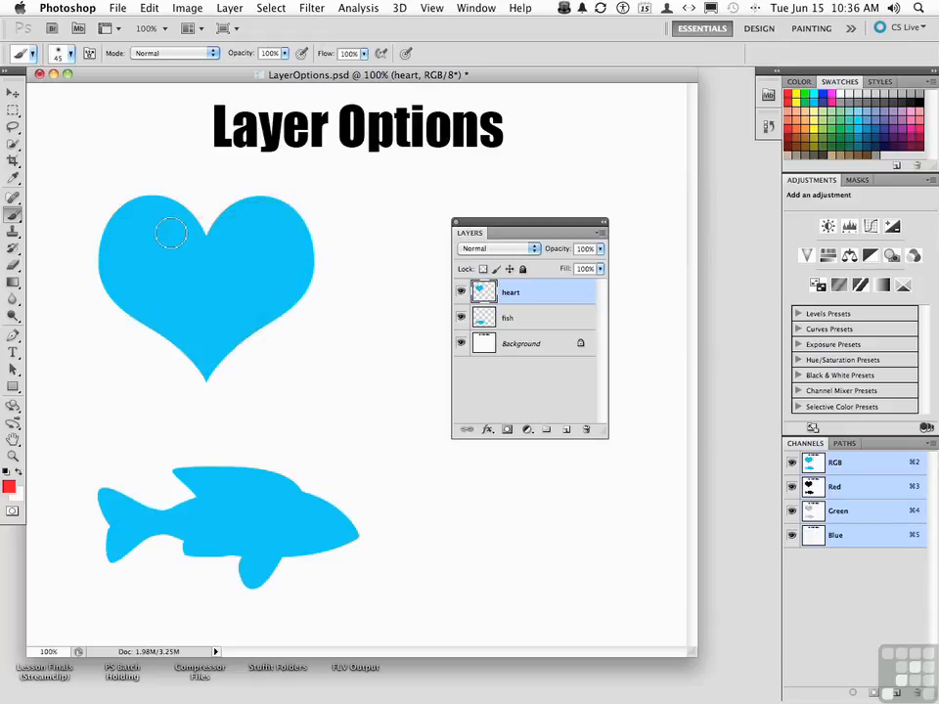
- Lock the heart layer's transparent pixels and paint its upper and lower parts red, leaving a blue band across the middle
{"action": "left_click", "coordinate": [484, 270]}
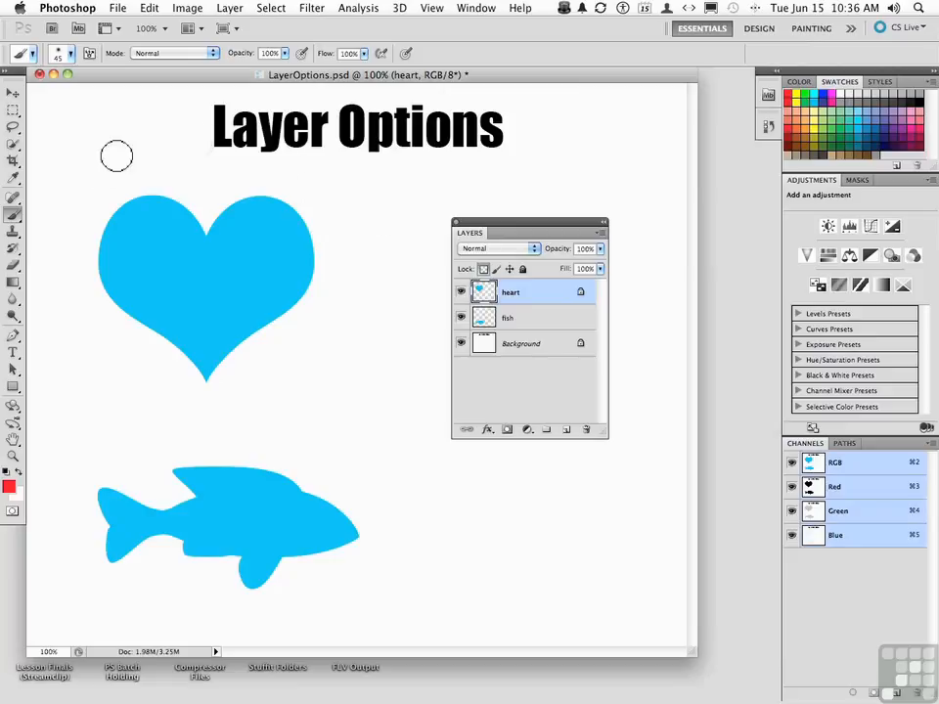
{"action": "left_click", "coordinate": [360, 239]}
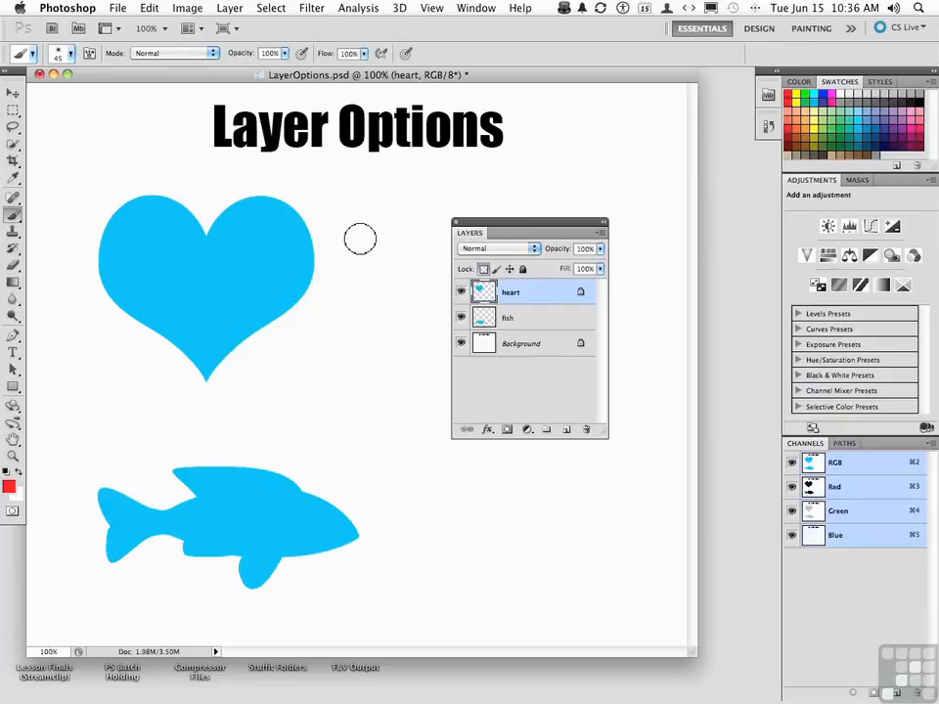
{"action": "mouse_move", "coordinate": [360, 239]}
{"action": "left_mouse_down"}
{"action": "mouse_move", "coordinate": [77, 239]}
{"action": "mouse_move", "coordinate": [337, 227]}
{"action": "mouse_move", "coordinate": [76, 225]}
{"action": "mouse_move", "coordinate": [301, 209]}
{"action": "mouse_move", "coordinate": [103, 205]}
{"action": "left_mouse_up"}
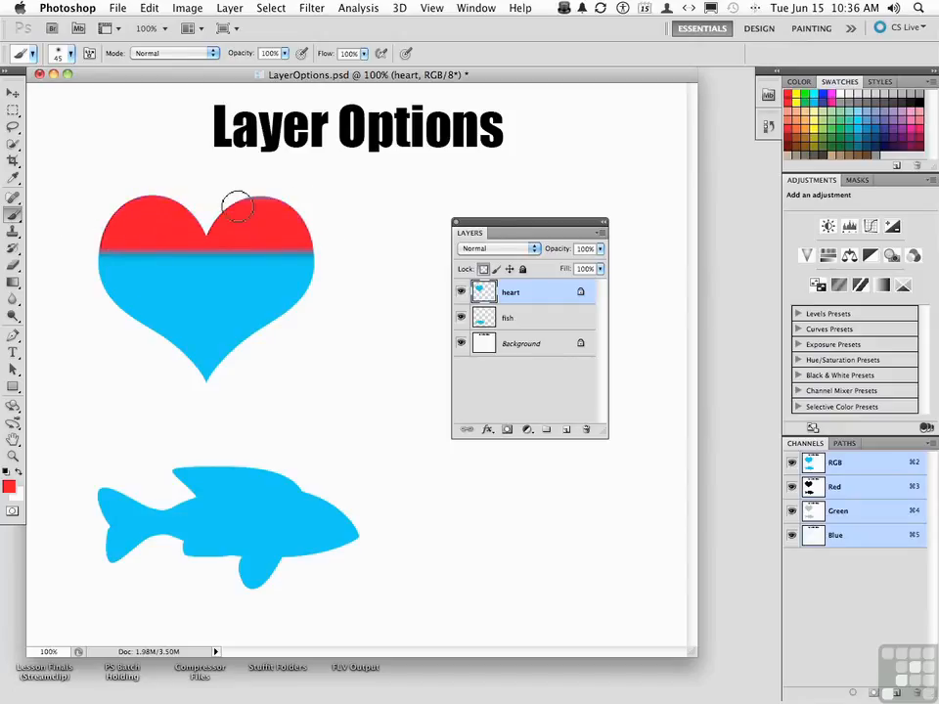
{"action": "mouse_move", "coordinate": [260, 384]}
{"action": "left_mouse_down"}
{"action": "mouse_move", "coordinate": [229, 363]}
{"action": "mouse_move", "coordinate": [88, 363]}
{"action": "left_mouse_up"}
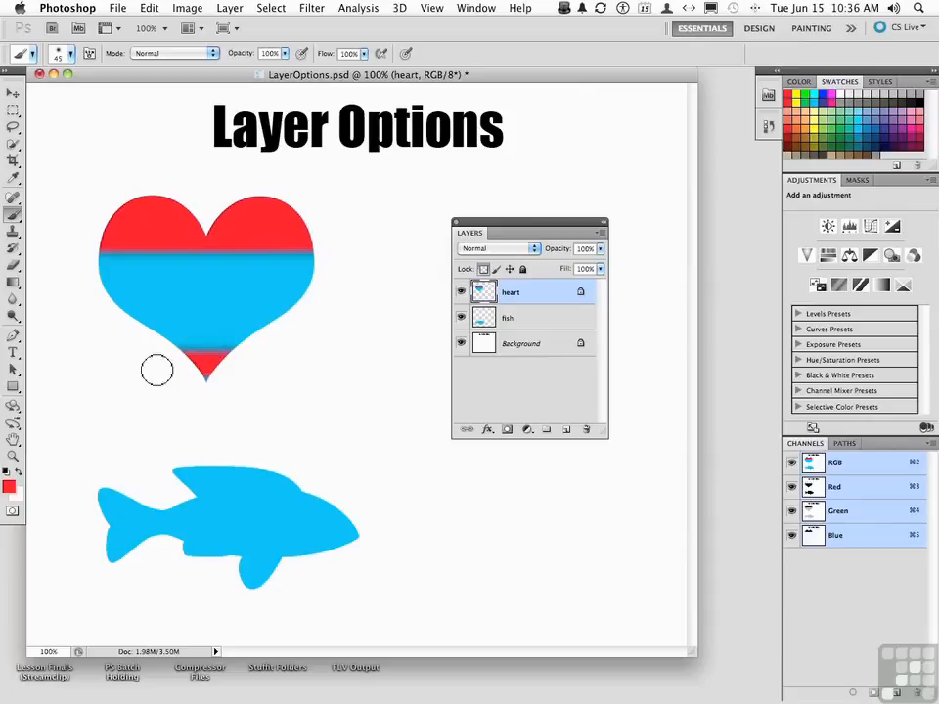
{"action": "mouse_move", "coordinate": [355, 350]}
{"action": "left_mouse_down"}
{"action": "mouse_move", "coordinate": [94, 350]}
{"action": "mouse_move", "coordinate": [364, 344]}
{"action": "mouse_move", "coordinate": [69, 338]}
{"action": "mouse_move", "coordinate": [398, 320]}
{"action": "mouse_move", "coordinate": [76, 319]}
{"action": "left_mouse_up"}
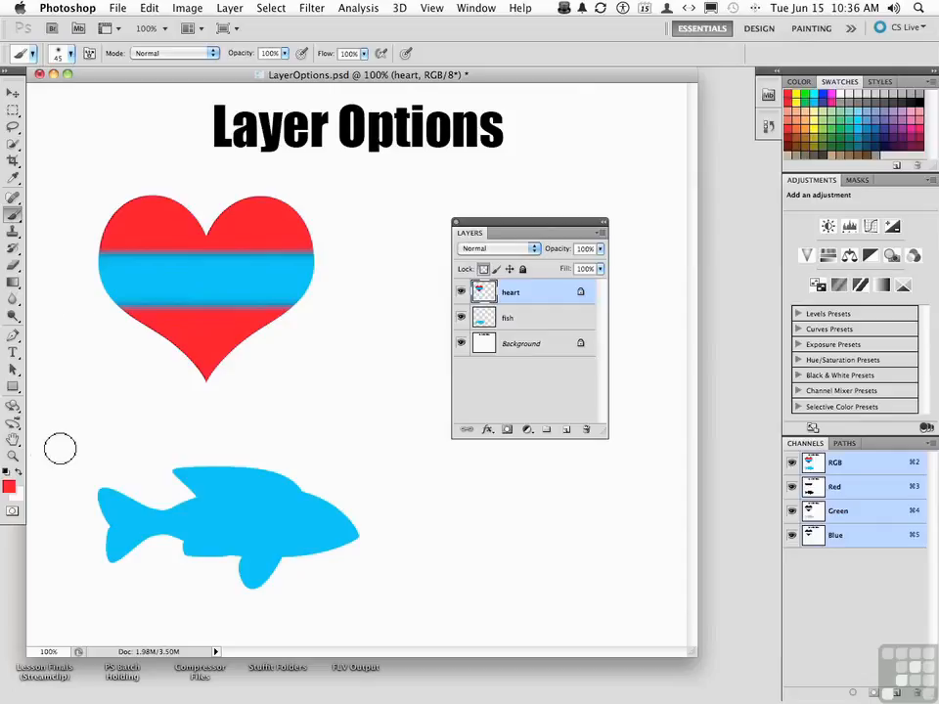
- Try the heart layer's image pixels lock and Lock all, and leave the layer with all its locks removed
{"action": "left_click", "coordinate": [496, 269]}
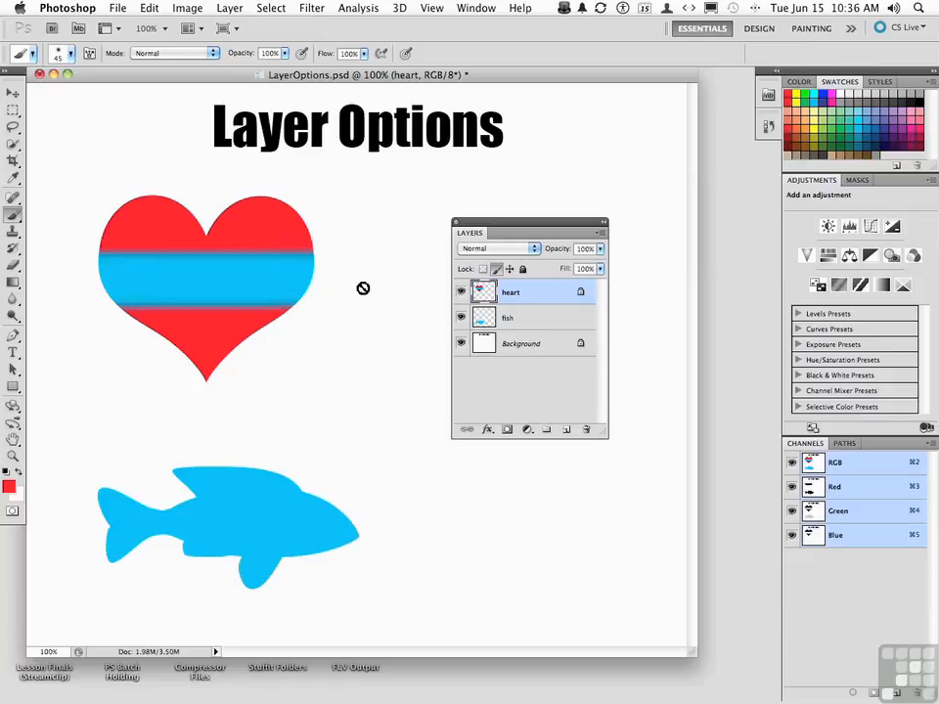
{"action": "left_click", "coordinate": [510, 270]}
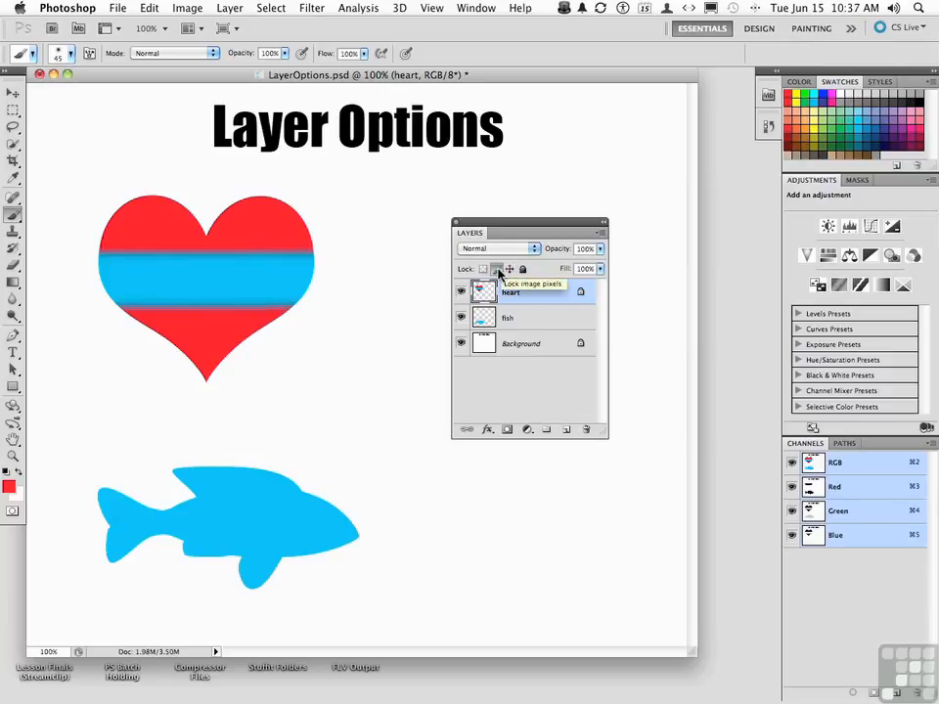
{"action": "left_click", "coordinate": [522, 271]}
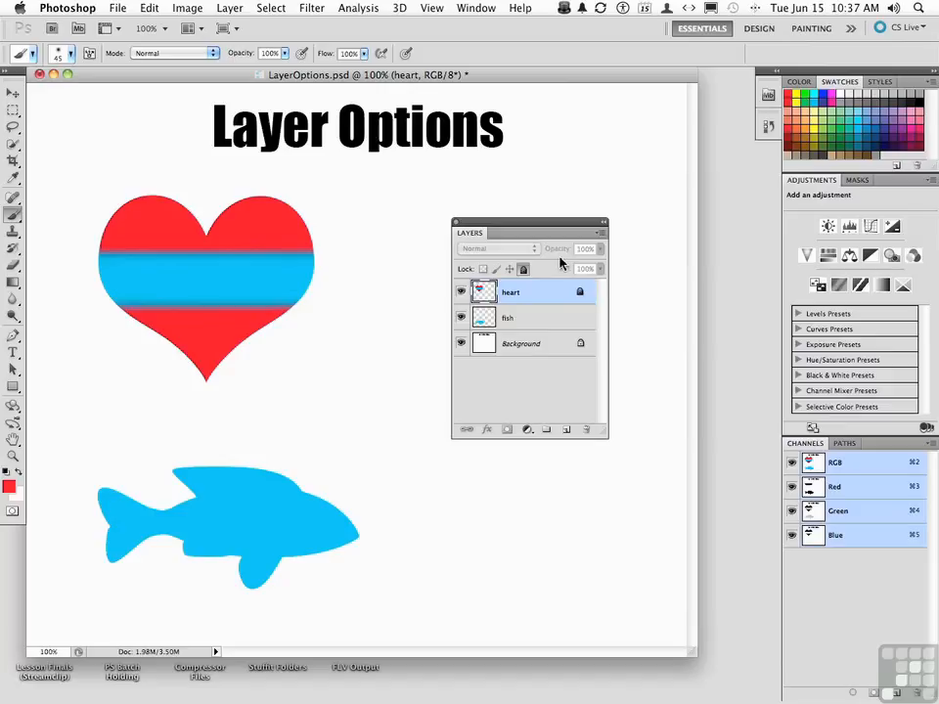
{"action": "left_click", "coordinate": [546, 324]}
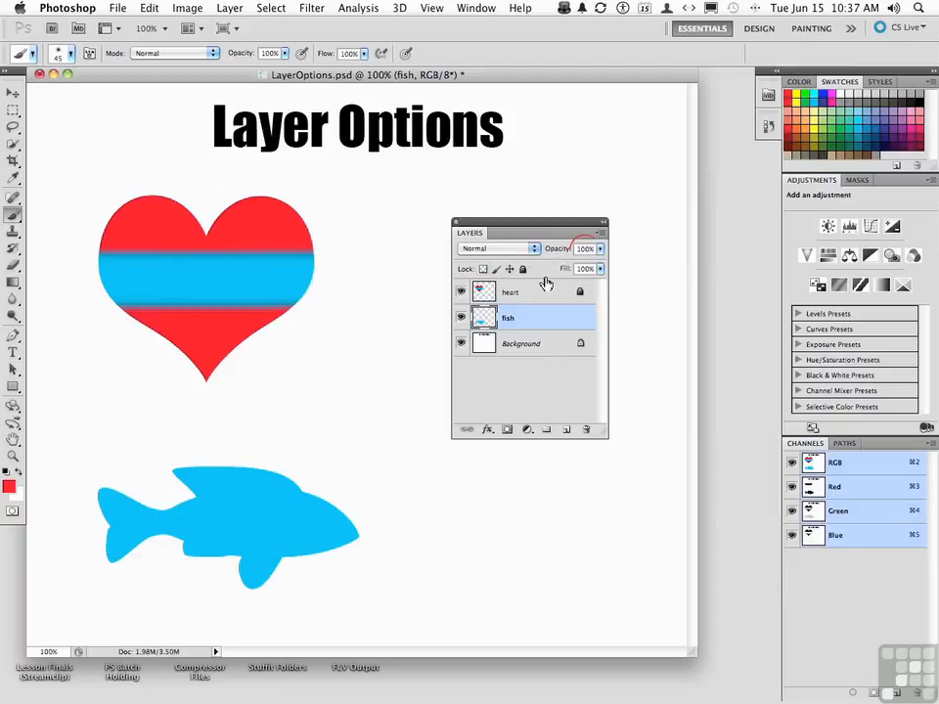
{"action": "left_click", "coordinate": [543, 294]}
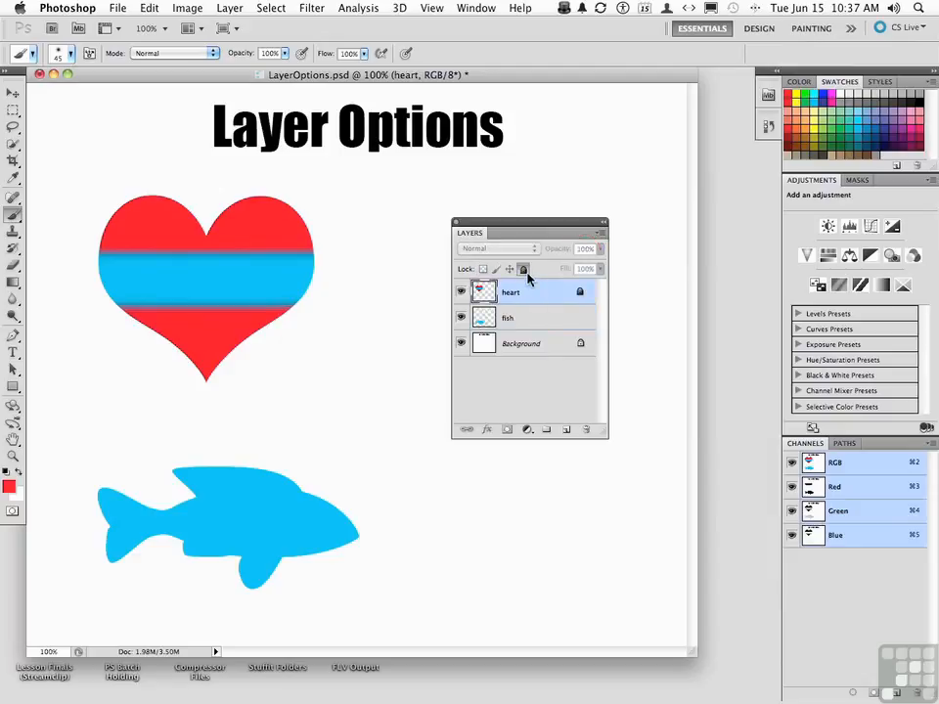
{"action": "left_click", "coordinate": [524, 269]}
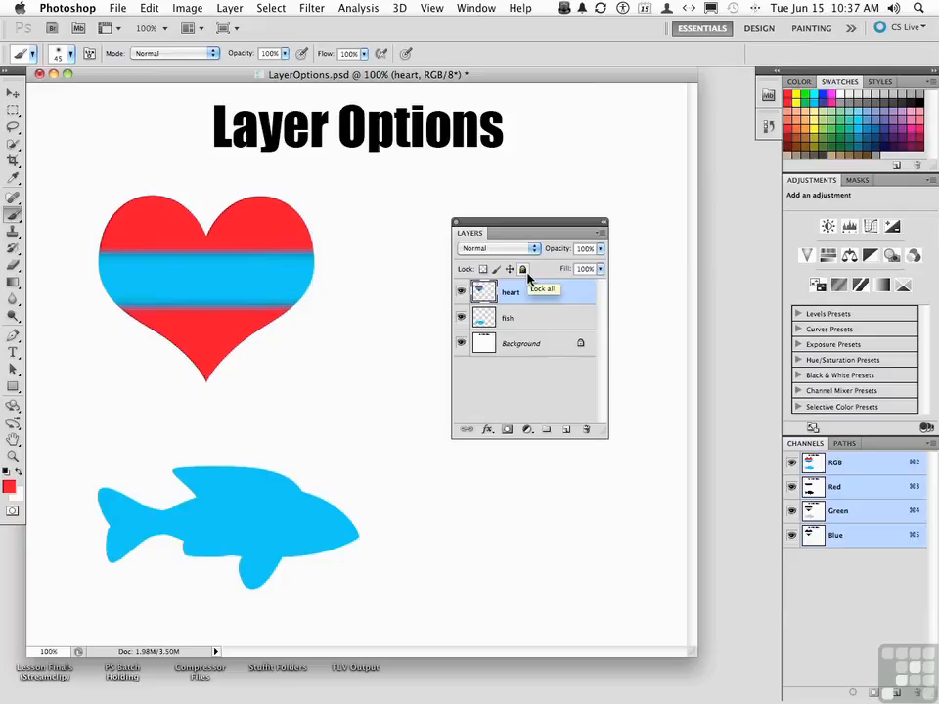
- Reduce the heart layer's opacity to 37% and move the heart over the fish
{"action": "left_click_drag", "start_coordinate": [559, 252], "coordinate": [513, 253]}
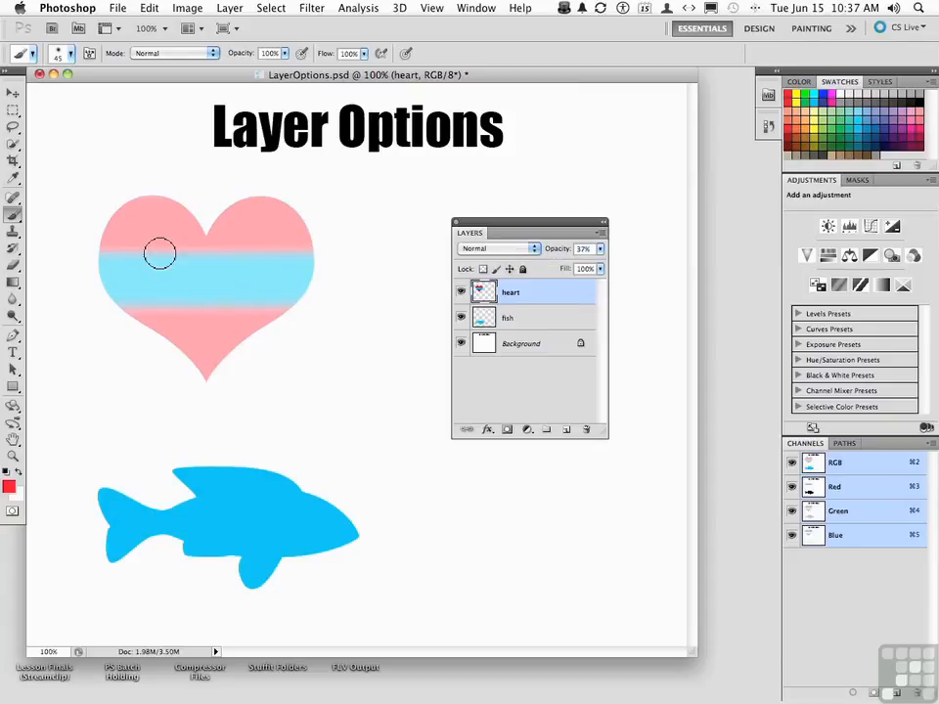
{"action": "left_click", "coordinate": [13, 93]}
{"action": "left_click_drag", "start_coordinate": [191, 278], "coordinate": [239, 510]}
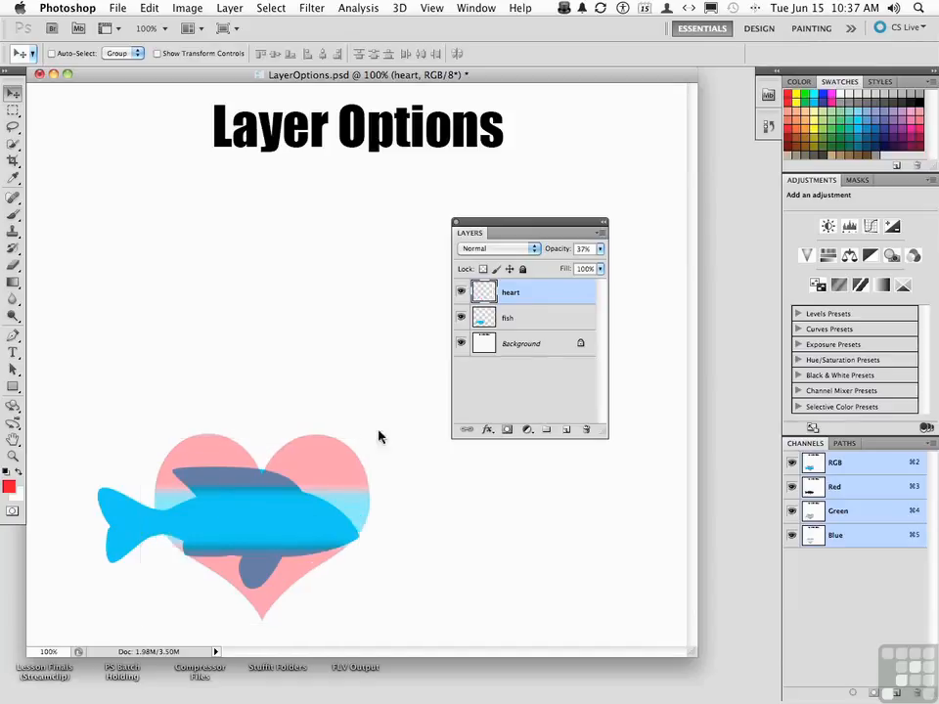
- Restore the heart layer's opacity to 100% and move the heart back above the fish
{"action": "left_click_drag", "start_coordinate": [551, 252], "coordinate": [621, 253]}
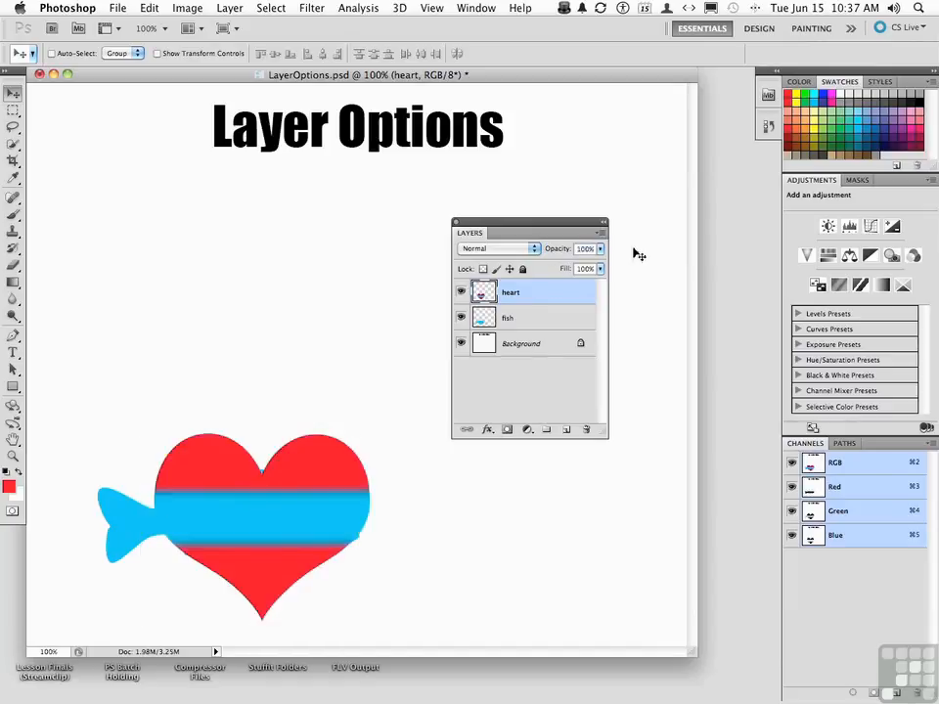
{"action": "left_click_drag", "start_coordinate": [241, 537], "coordinate": [194, 286]}
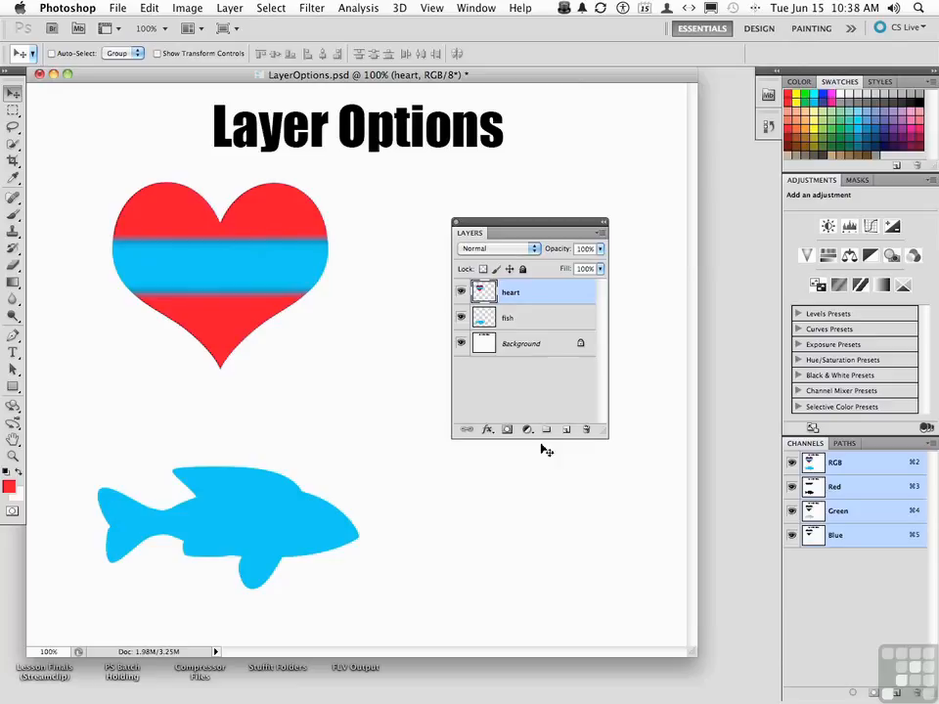
- Select the heart and fish layers together and move both shapes slightly up and to the right
{"action": "left_click", "coordinate": [513, 318], "text": "shift"}
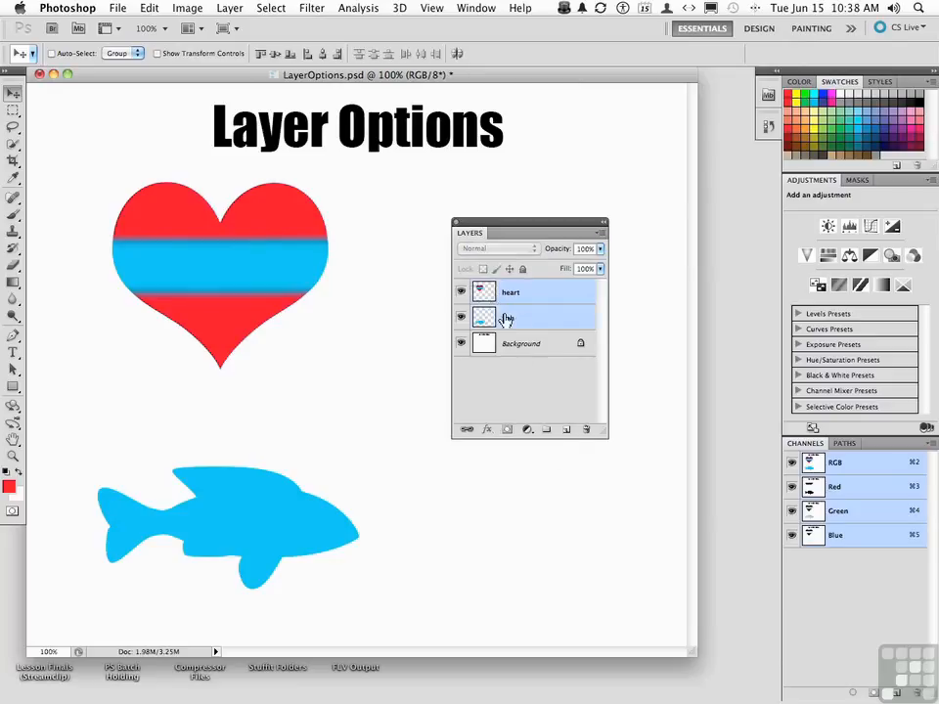
{"action": "mouse_move", "coordinate": [264, 334]}
{"action": "left_mouse_down"}
{"action": "mouse_move", "coordinate": [293, 355]}
{"action": "mouse_move", "coordinate": [272, 329]}
{"action": "left_mouse_up"}
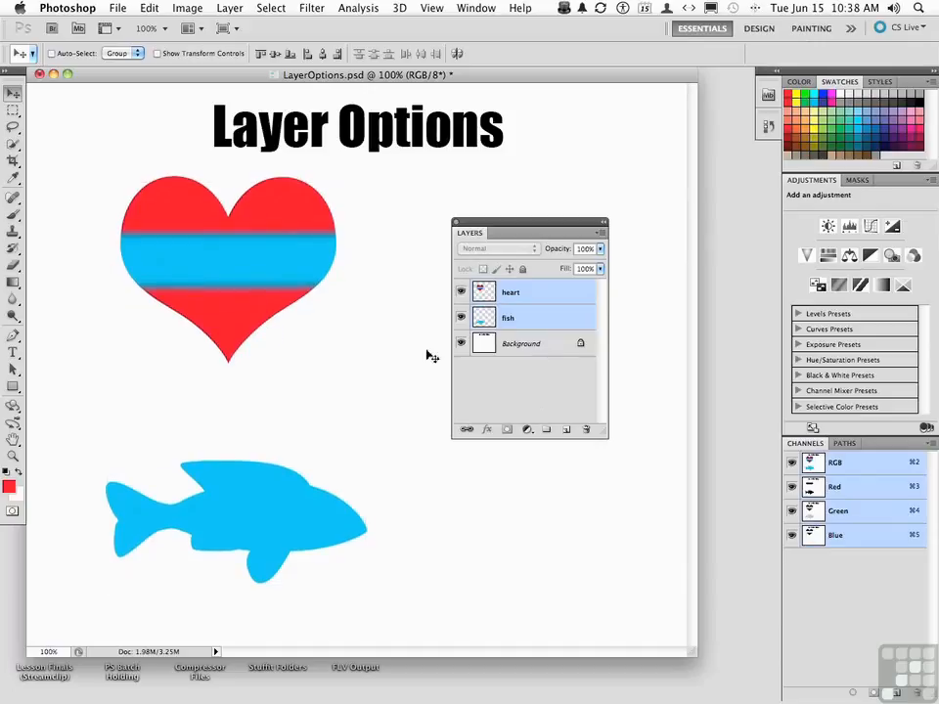
- Reselect the heart and fish layers, link them together, and unlink them again
{"action": "left_click", "coordinate": [507, 350]}
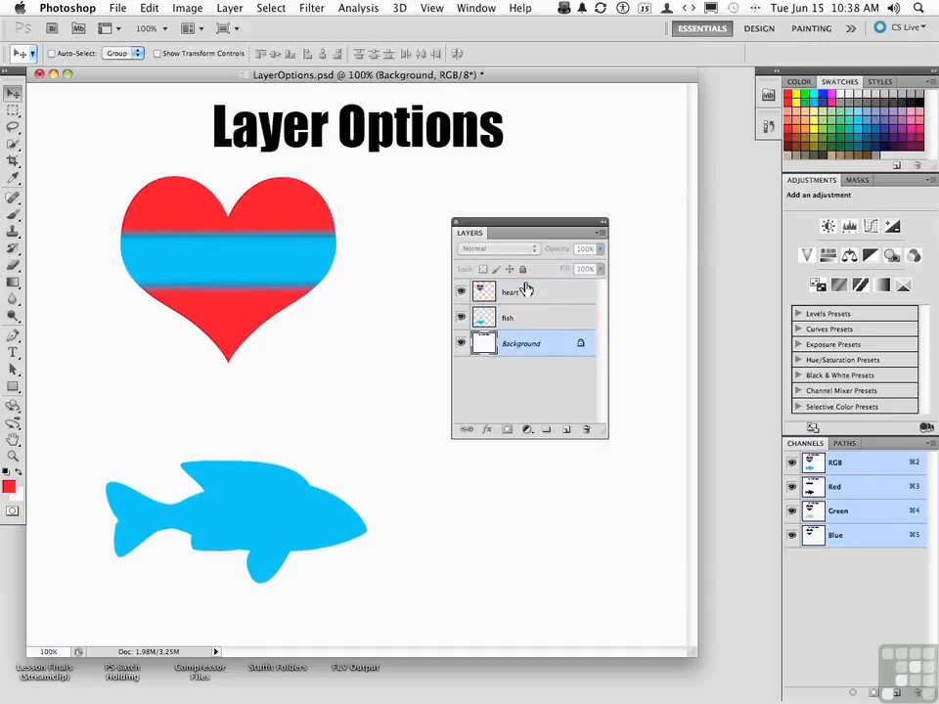
{"action": "left_click", "coordinate": [525, 294]}
{"action": "left_click", "coordinate": [523, 320], "text": "shift"}
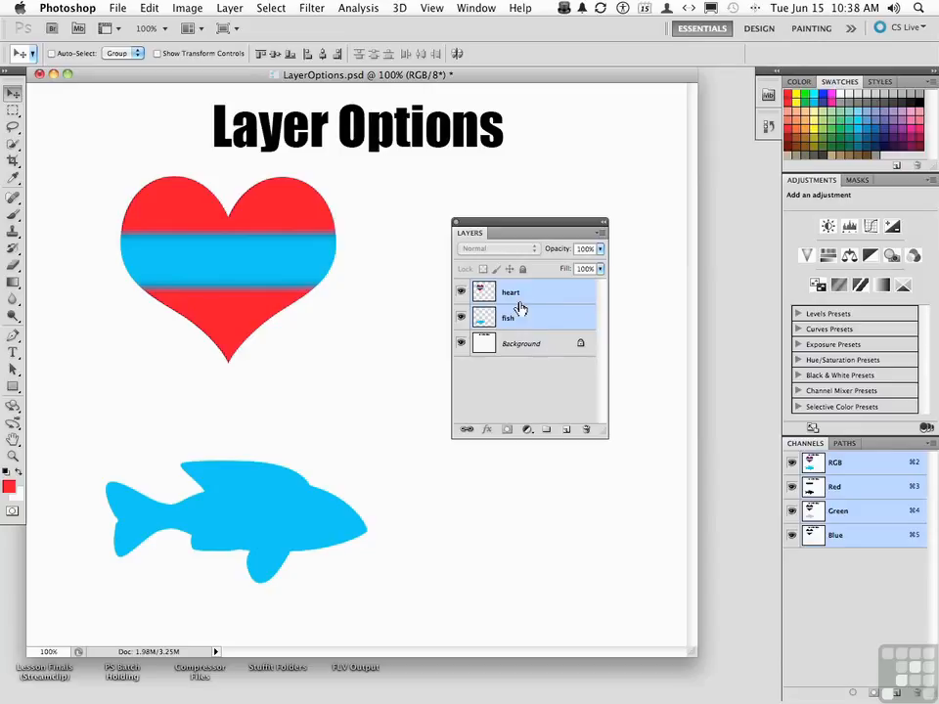
{"action": "left_click", "coordinate": [467, 429]}
{"action": "left_click", "coordinate": [466, 429]}
- Add a Drop Shadow with the default settings to the heart layer, and toggle its effects off and back on
{"action": "left_click", "coordinate": [536, 295]}
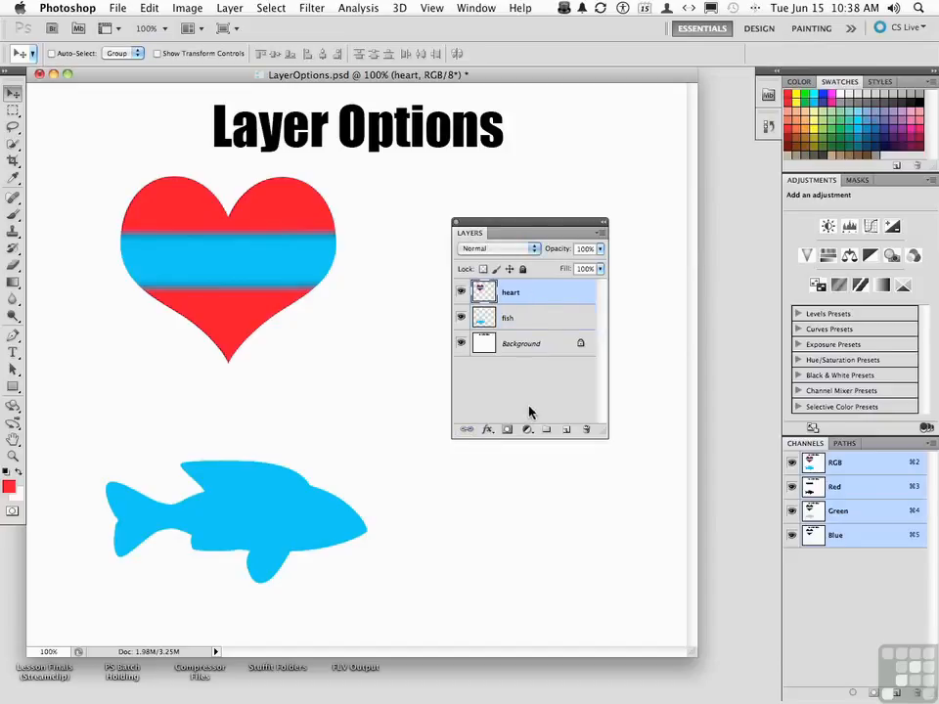
{"action": "left_click", "coordinate": [486, 431]}
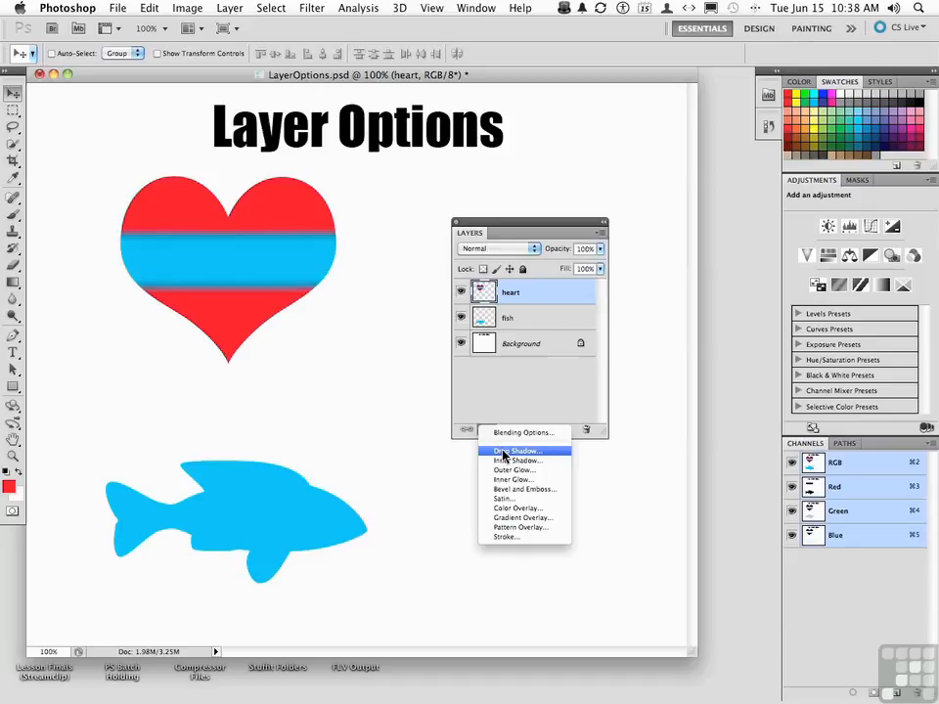
{"action": "left_click", "coordinate": [504, 453]}
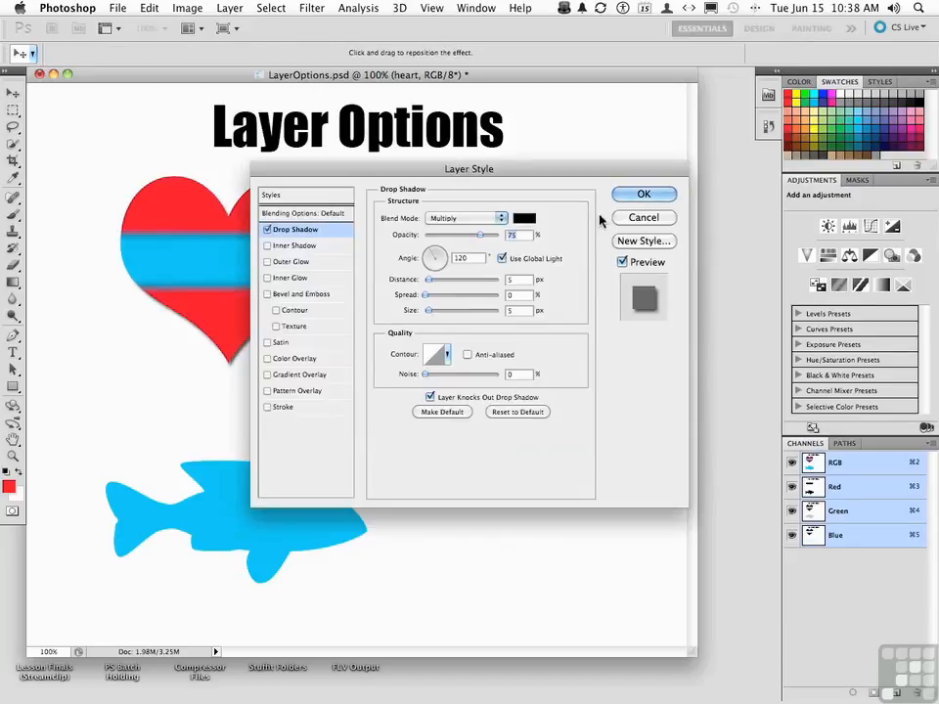
{"action": "left_click", "coordinate": [643, 196]}
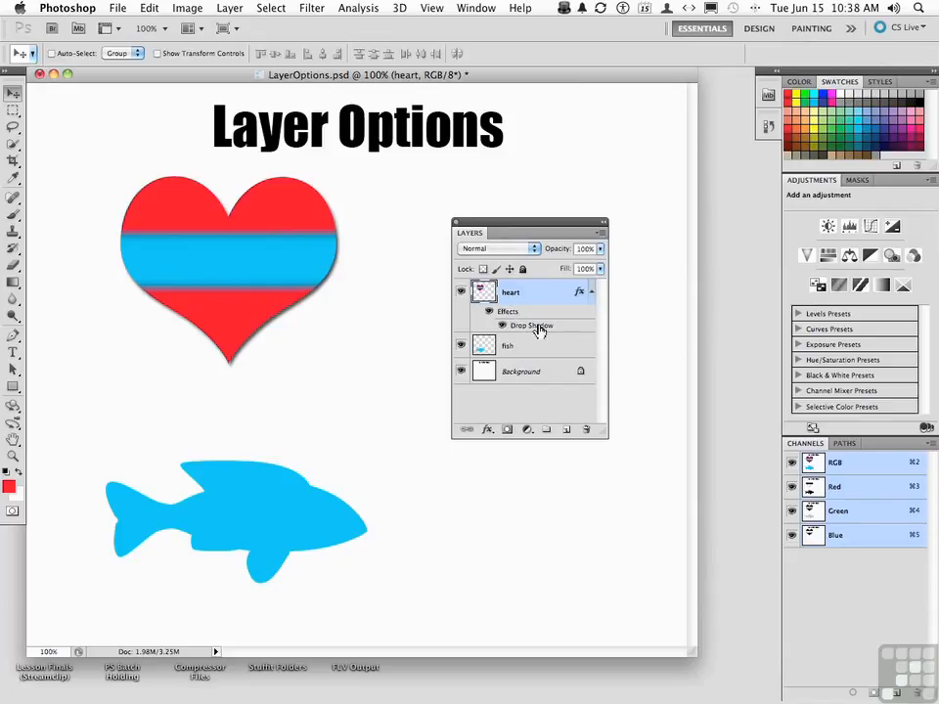
{"action": "left_click", "coordinate": [489, 312]}
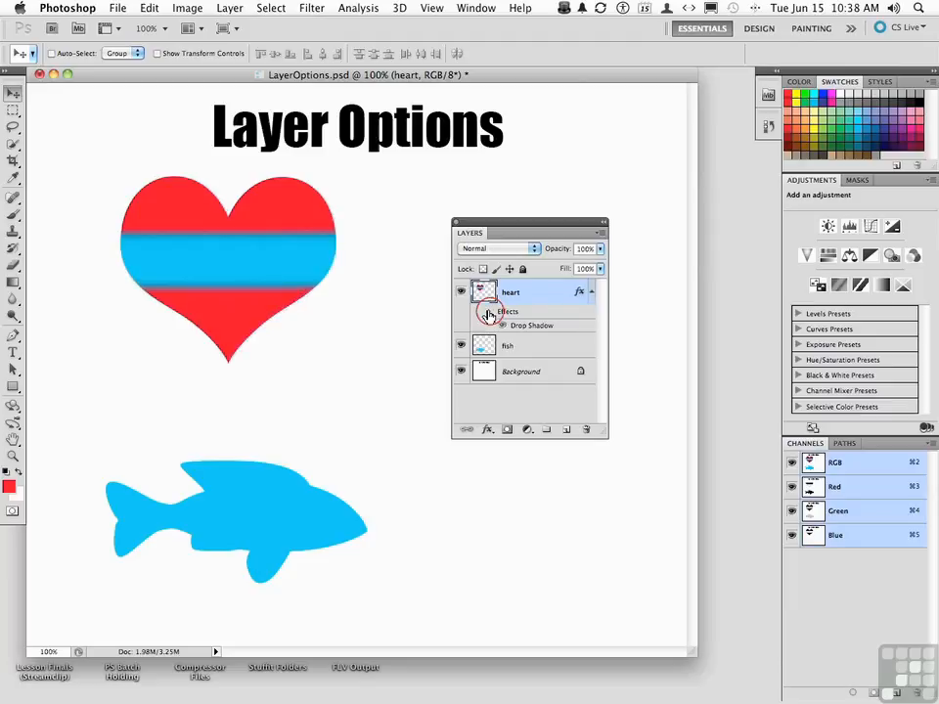
{"action": "left_click", "coordinate": [490, 312]}
- Move the heart slightly down and to the right, and collapse its layer's effects list
{"action": "left_click_drag", "start_coordinate": [257, 252], "coordinate": [270, 276]}
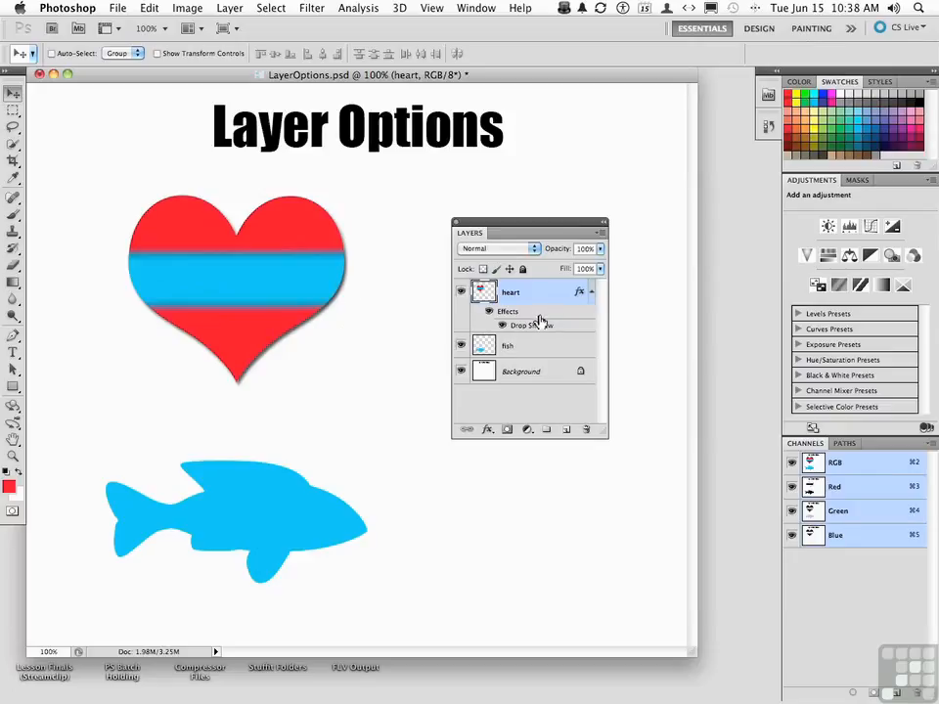
{"action": "left_click", "coordinate": [591, 293]}
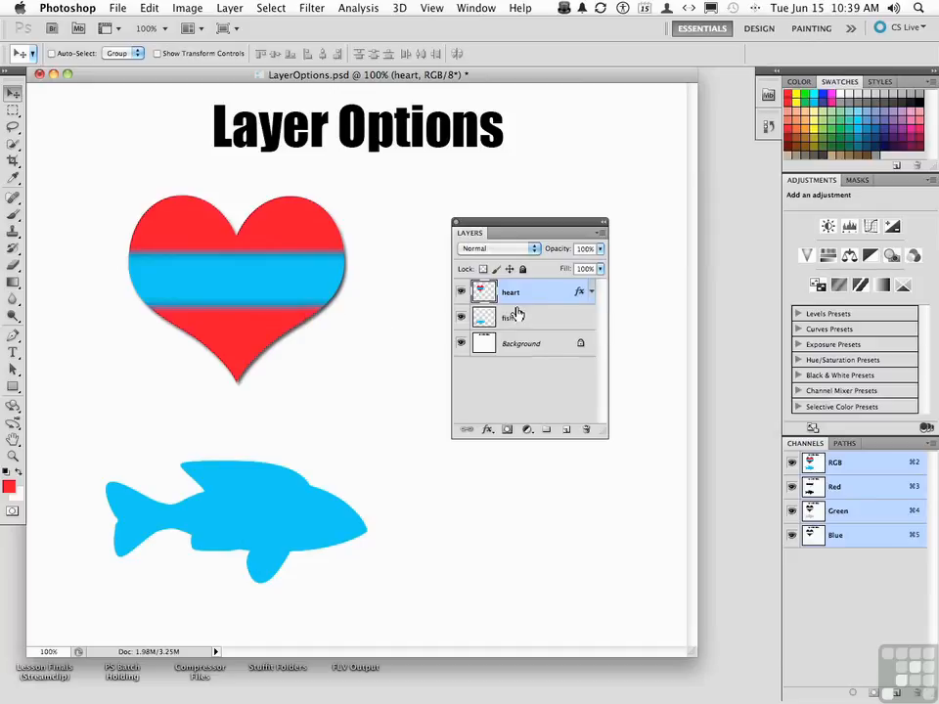
{"action": "left_click", "coordinate": [528, 434]}
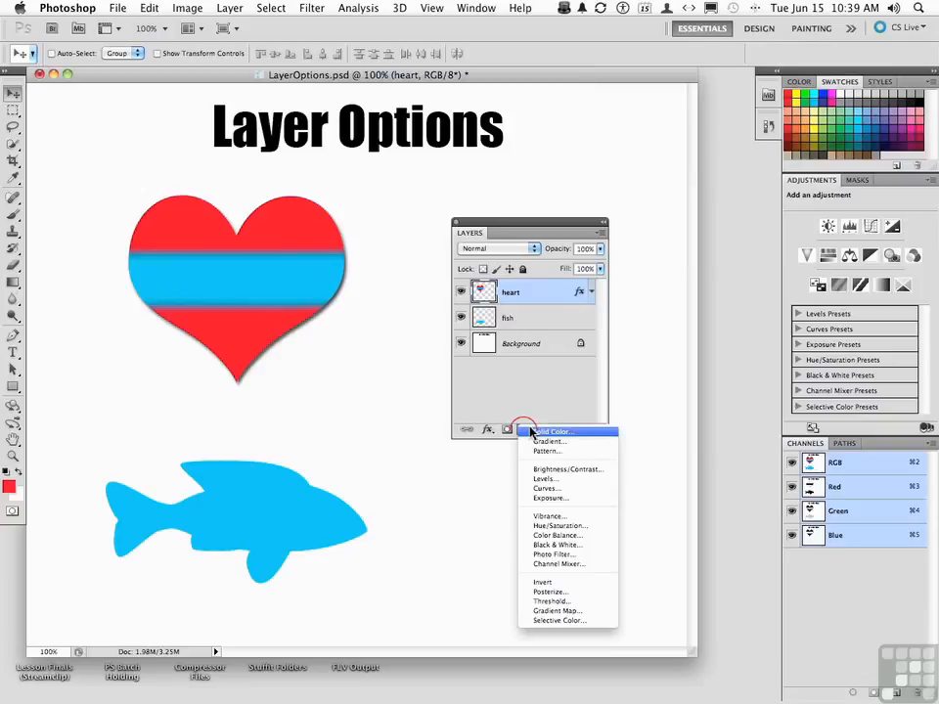
{"action": "left_click", "coordinate": [530, 413]}
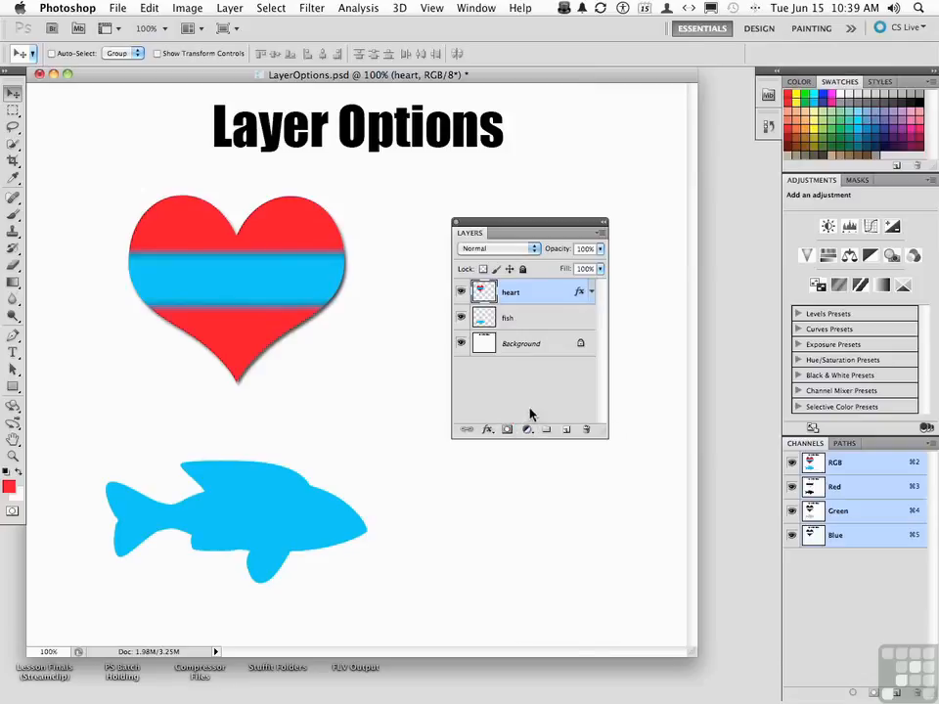